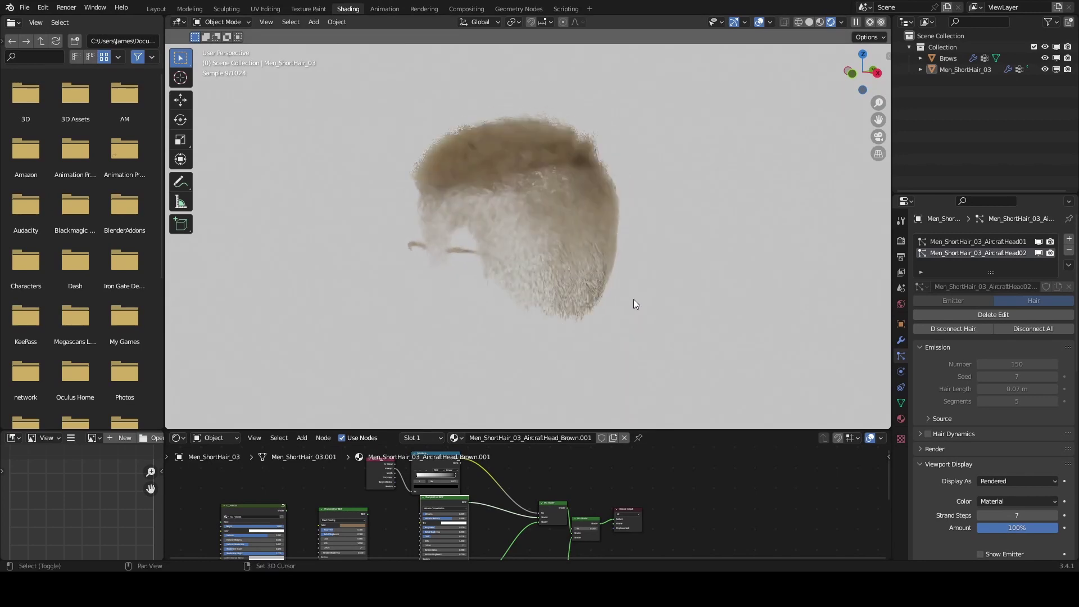
# Step: Enlarge the shader editor area and frame the hair and its material node network at closer range
pyautogui.scroll(2, 634, 299)
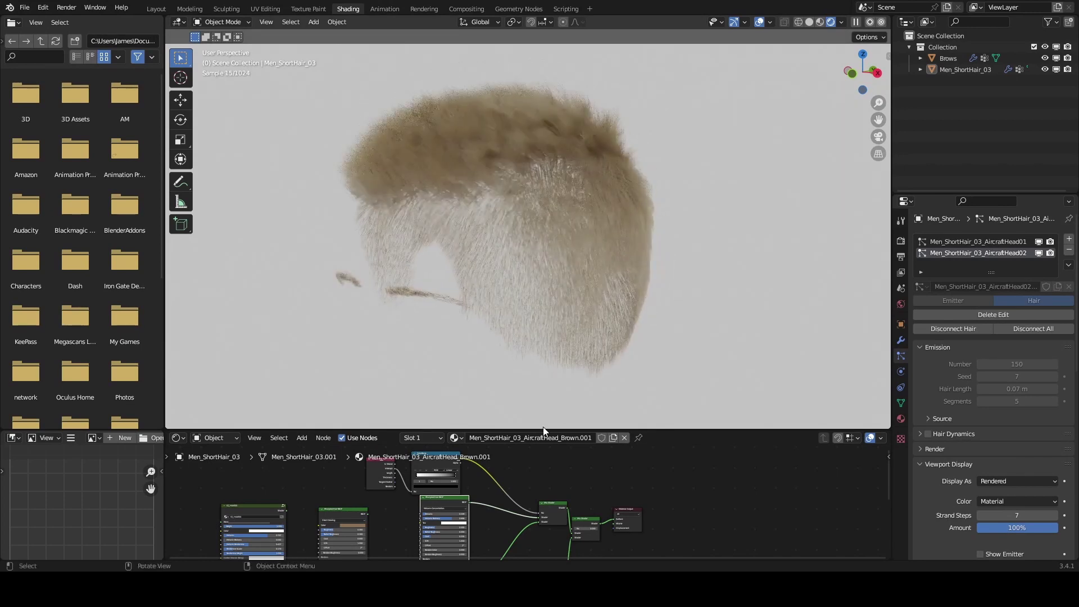
pyautogui.moveTo(543, 432); pyautogui.dragTo(568, 308)
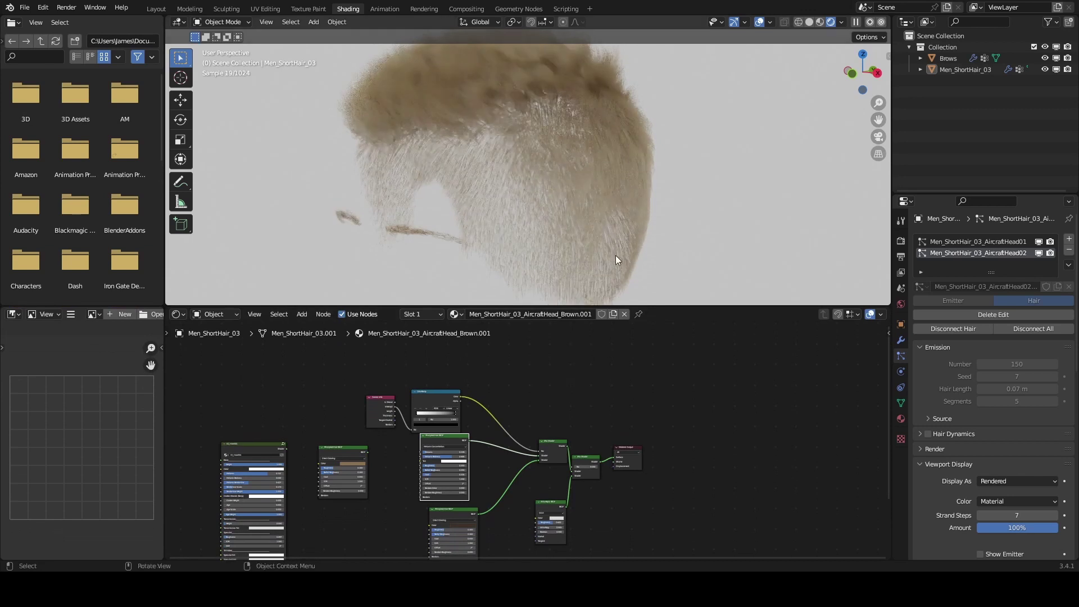
pyautogui.moveTo(631, 173); pyautogui.dragTo(539, 386, button='middle')
pyautogui.scroll(3, 586, 229)
pyautogui.scroll(-1, 588, 236)
pyautogui.scroll(2, 532, 455)
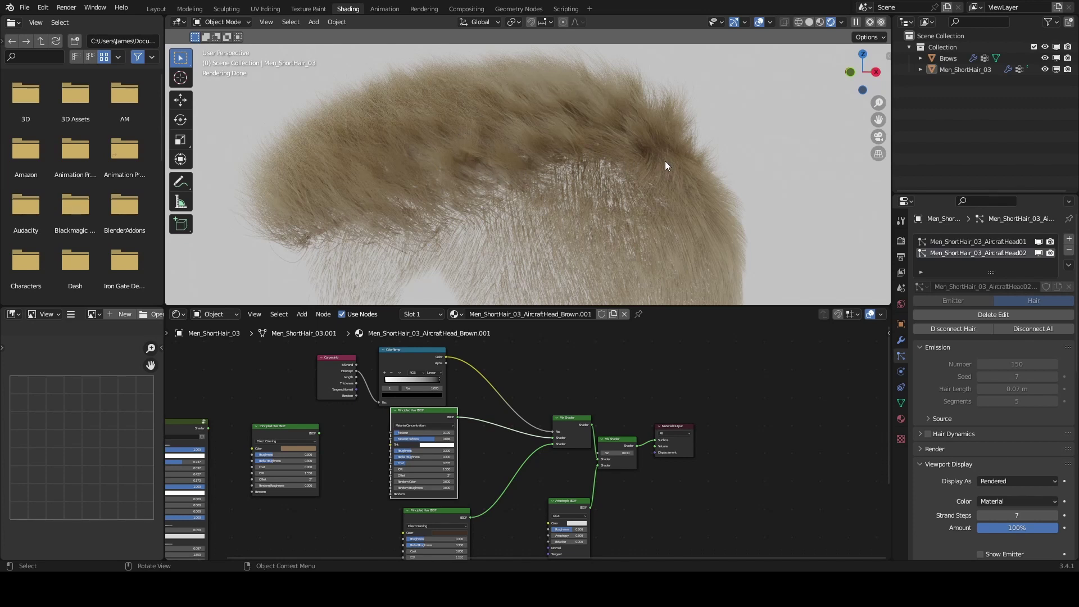
pyautogui.moveTo(612, 160); pyautogui.dragTo(591, 162, button='middle')
pyautogui.scroll(4, 517, 453)
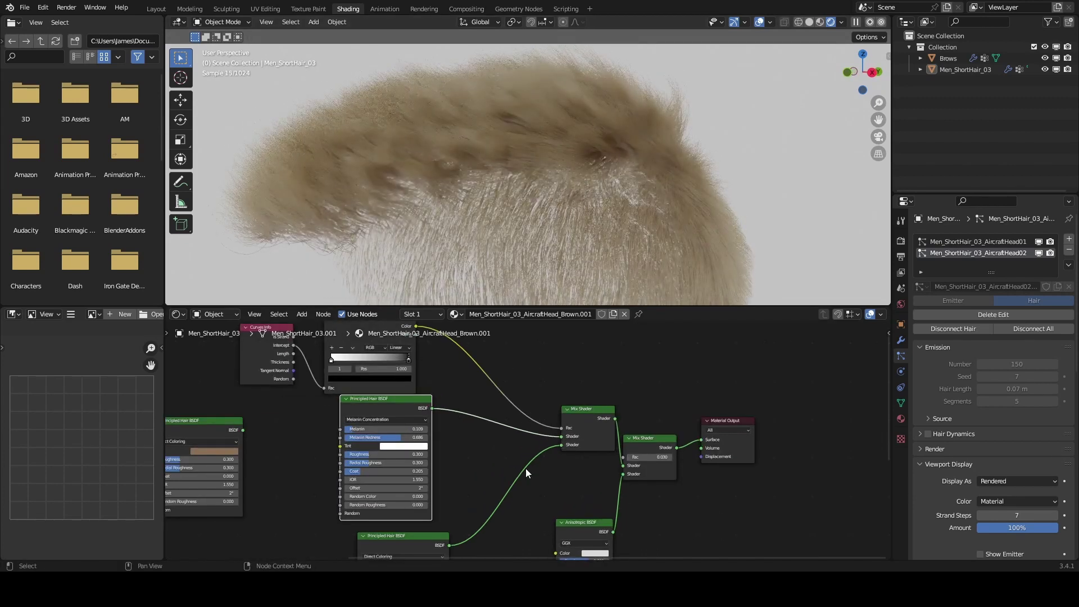
pyautogui.moveTo(518, 462); pyautogui.dragTo(538, 504, button='middle')
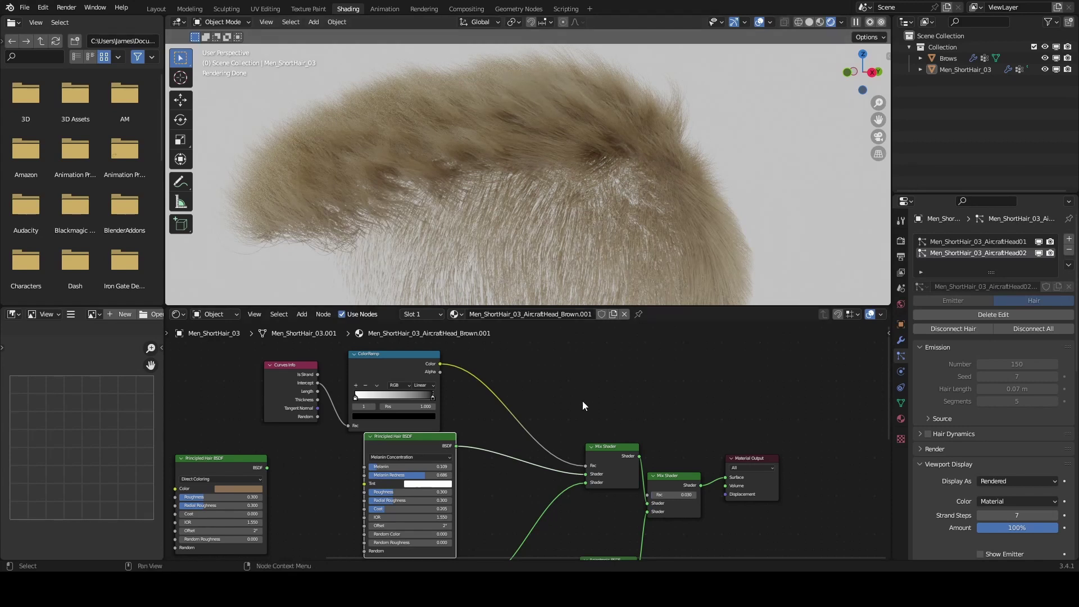
pyautogui.moveTo(572, 181)
pyautogui.mouseDown(button='middle')
pyautogui.moveTo(535, 204)
pyautogui.moveTo(585, 195)
pyautogui.mouseUp(button='middle')
pyautogui.moveTo(531, 473); pyautogui.dragTo(515, 400, button='middle')
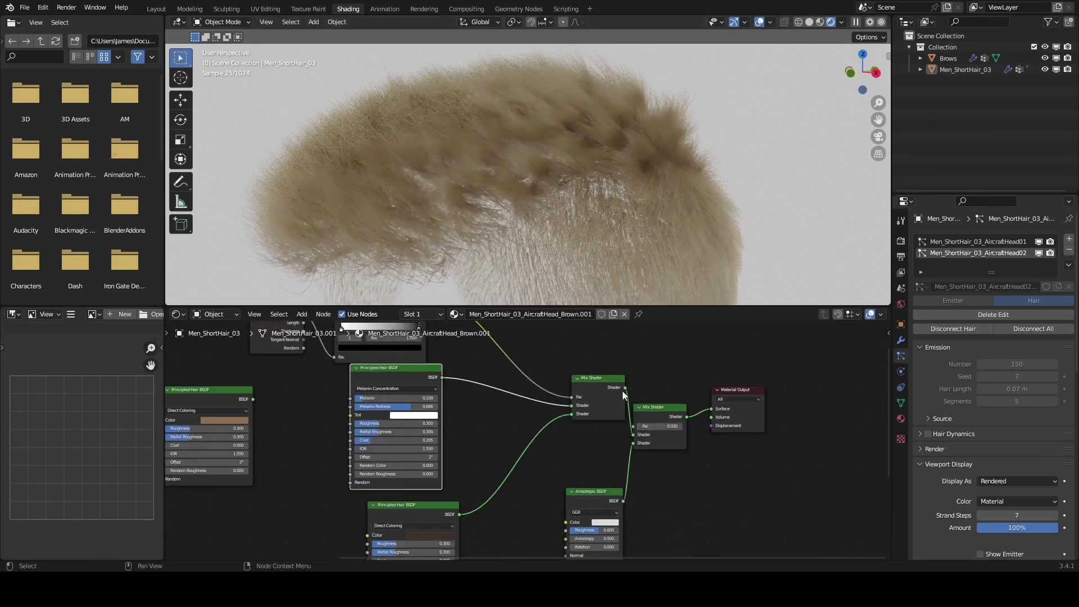
# Step: Move the unconnected shader nodes away from the connected hair material network
pyautogui.moveTo(623, 389); pyautogui.dragTo(609, 390)
pyautogui.moveTo(559, 424); pyautogui.dragTo(507, 464, button='middle')
pyautogui.moveTo(289, 426); pyautogui.dragTo(340, 415, button='middle')
pyautogui.moveTo(292, 430); pyautogui.dragTo(239, 345)
pyautogui.moveTo(272, 380); pyautogui.dragTo(391, 369, button='middle')
pyautogui.moveTo(365, 476); pyautogui.dragTo(244, 505, button='middle')
pyautogui.moveTo(231, 368); pyautogui.dragTo(185, 312)
pyautogui.moveTo(273, 441); pyautogui.dragTo(172, 382, button='middle')
pyautogui.moveTo(548, 491); pyautogui.dragTo(532, 466, button='middle')
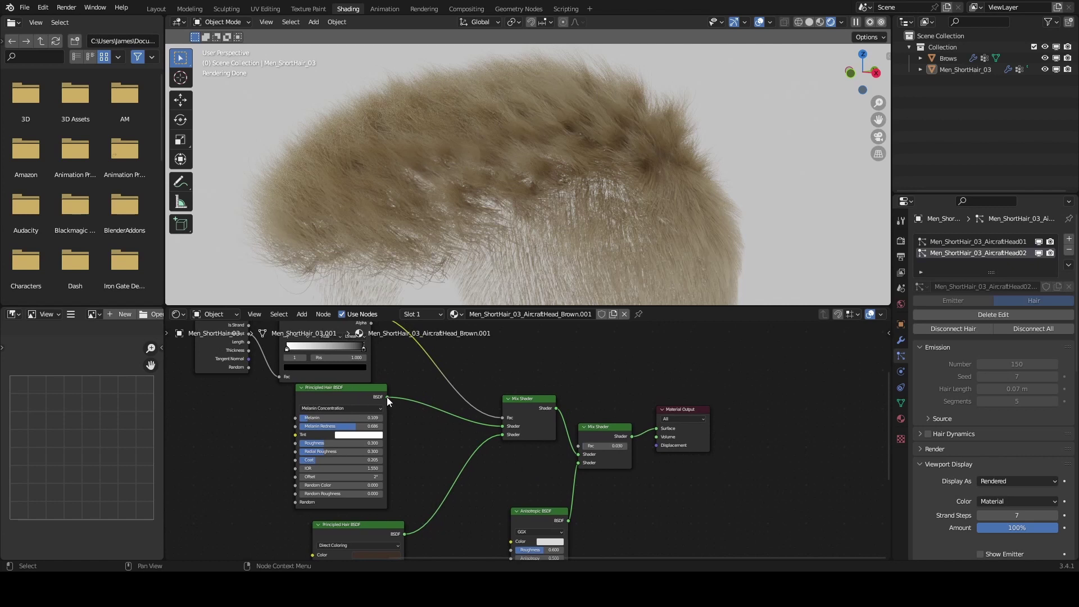
# Step: Connect the Melanin Concentration Principled Hair BSDF directly to the final Mix Shader's first shader input, bypassing the first Mix Shader
pyautogui.moveTo(387, 397); pyautogui.dragTo(578, 454)
pyautogui.moveTo(535, 402); pyautogui.dragTo(525, 351)
pyautogui.moveTo(329, 393); pyautogui.dragTo(350, 397)
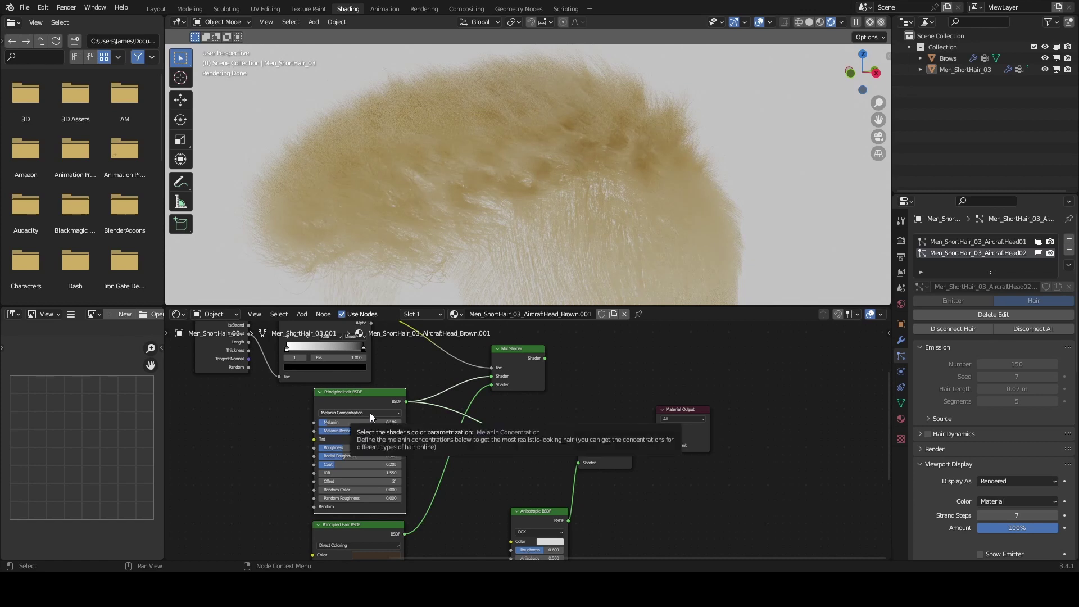
pyautogui.scroll(2, 348, 412)
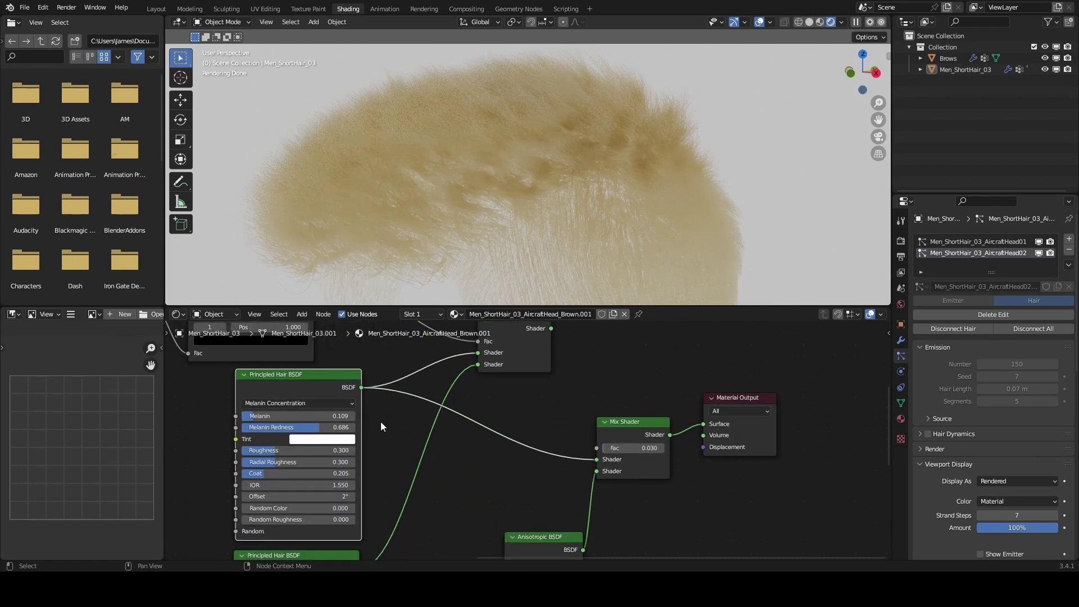
pyautogui.moveTo(380, 422); pyautogui.dragTo(376, 428, button='middle')
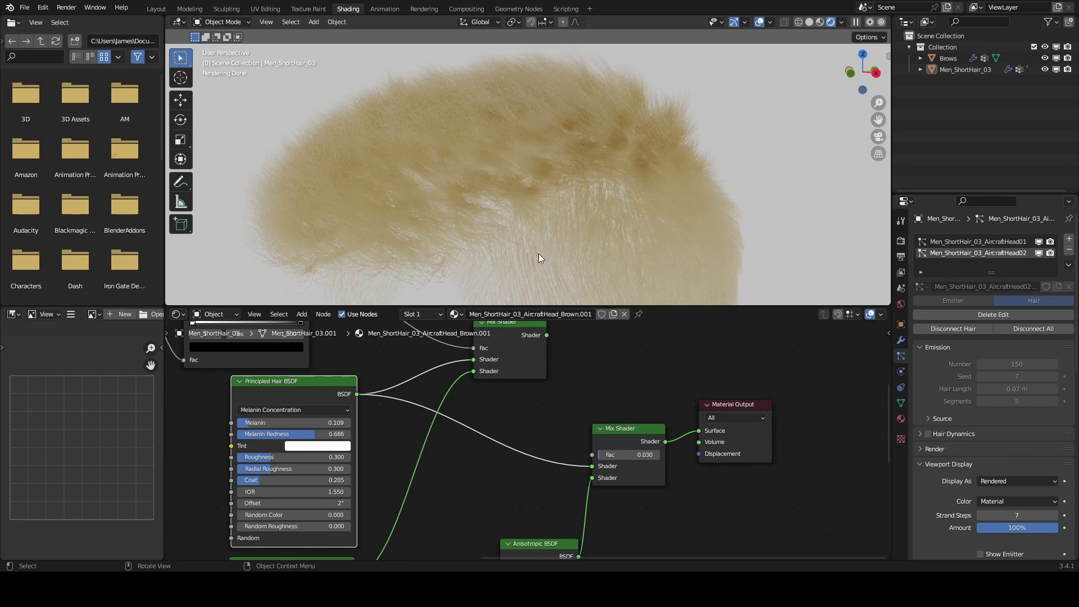
# Step: Select the Direct Coloring Principled Hair BSDF for review, and move the first Mix Shader down in line with the node chain
pyautogui.scroll(-2, 535, 254)
pyautogui.scroll(3, 532, 250)
pyautogui.moveTo(462, 481); pyautogui.dragTo(463, 409, button='middle')
pyautogui.click(311, 421)
pyautogui.moveTo(325, 418); pyautogui.dragTo(318, 431, button='middle')
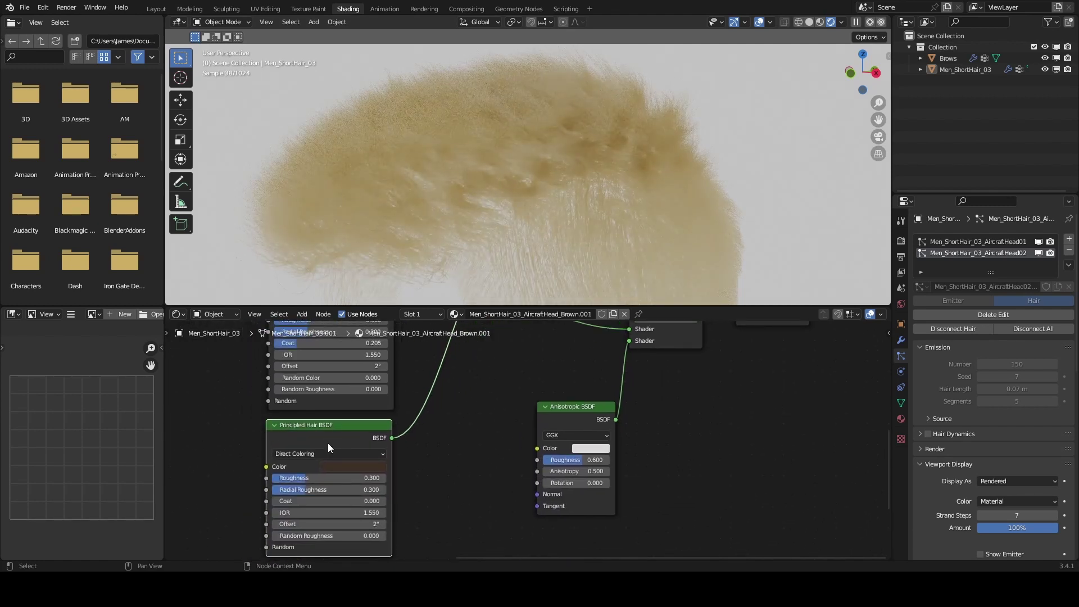
pyautogui.moveTo(316, 435); pyautogui.dragTo(311, 466, button='middle')
pyautogui.moveTo(485, 457); pyautogui.dragTo(455, 491, button='middle')
pyautogui.moveTo(474, 363); pyautogui.dragTo(460, 434)
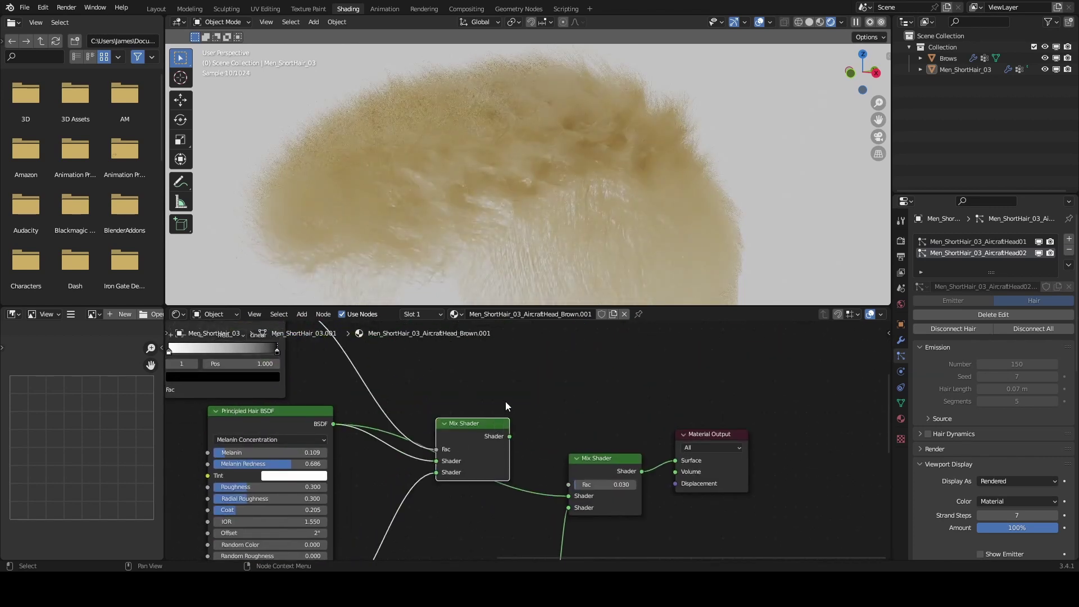
# Step: Try to add another Curves Info node to the hair material
pyautogui.moveTo(502, 393); pyautogui.dragTo(584, 424, button='middle')
pyautogui.click(268, 356)
pyautogui.hotkey('shift', 'a')
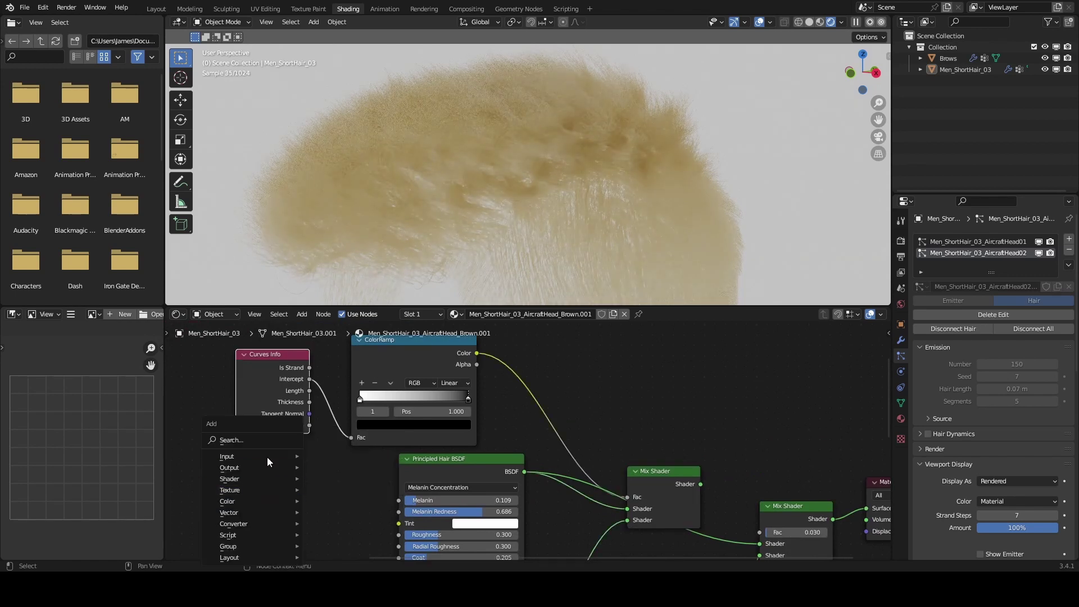
pyautogui.click(267, 440)
pyautogui.write('cur')
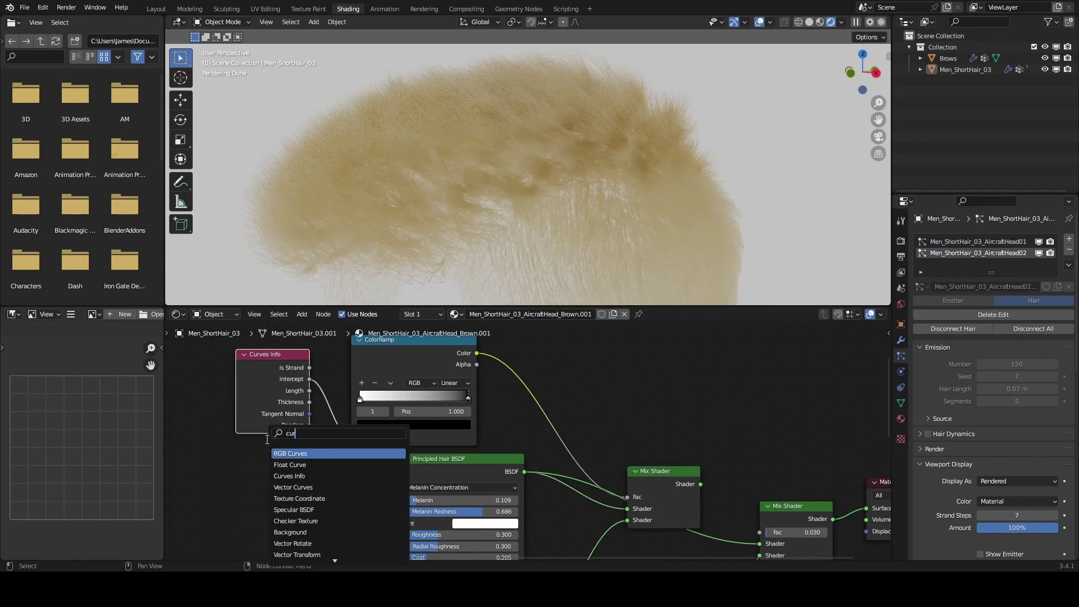
pyautogui.click(313, 476)
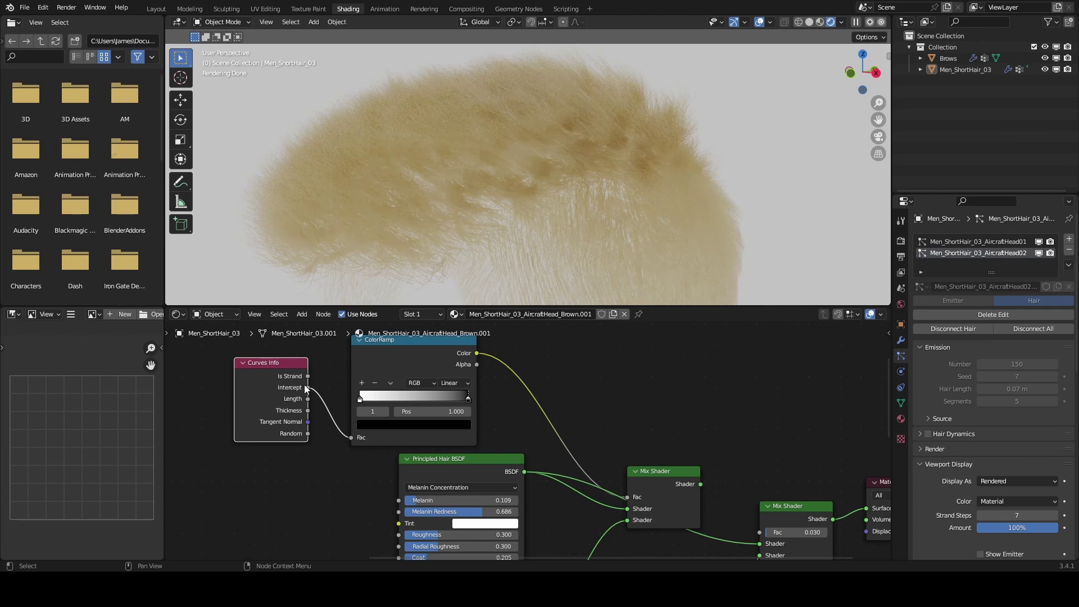
# Step: Connect the first Mix Shader's output to the final Mix Shader's first shader input
pyautogui.moveTo(334, 433); pyautogui.dragTo(346, 460, button='middle')
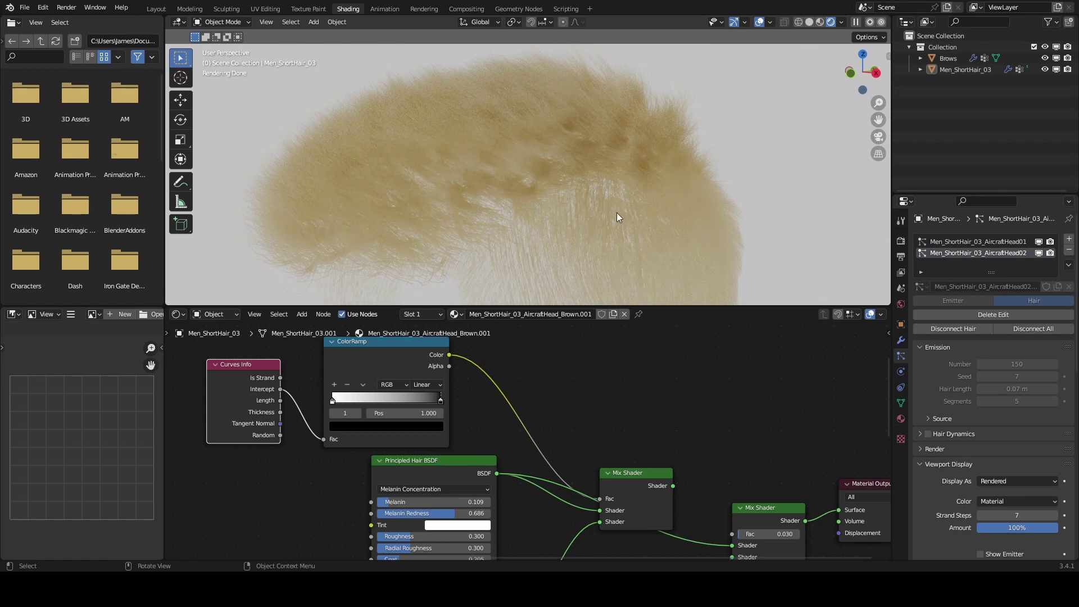
pyautogui.moveTo(265, 416); pyautogui.dragTo(207, 415, button='middle')
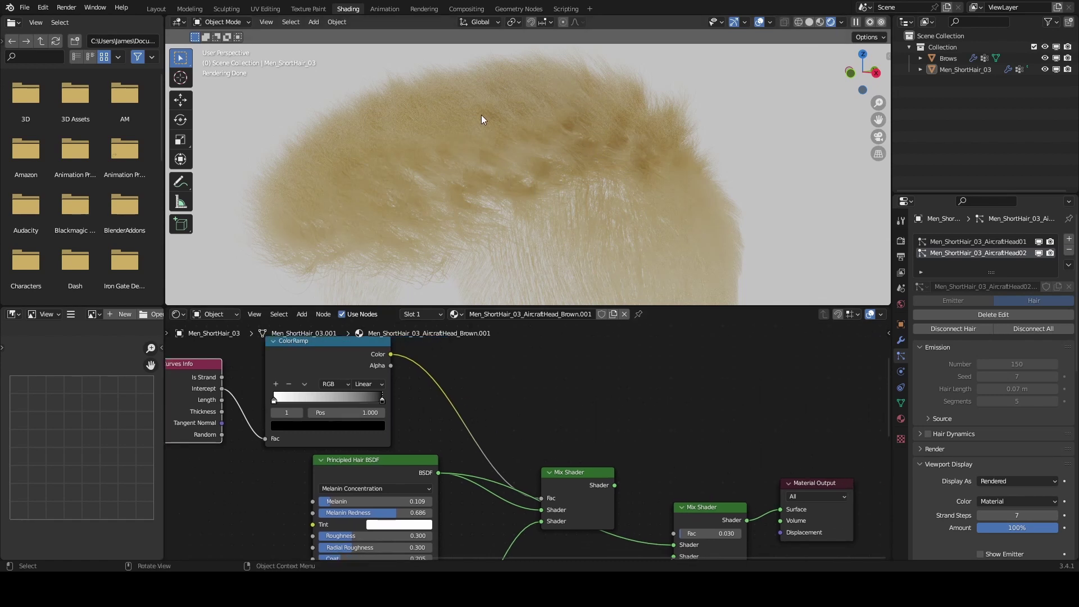
pyautogui.moveTo(562, 443)
pyautogui.mouseDown(button='middle')
pyautogui.moveTo(575, 421)
pyautogui.moveTo(573, 434)
pyautogui.mouseUp(button='middle')
pyautogui.click(323, 352)
pyautogui.moveTo(376, 344); pyautogui.dragTo(392, 372, button='middle')
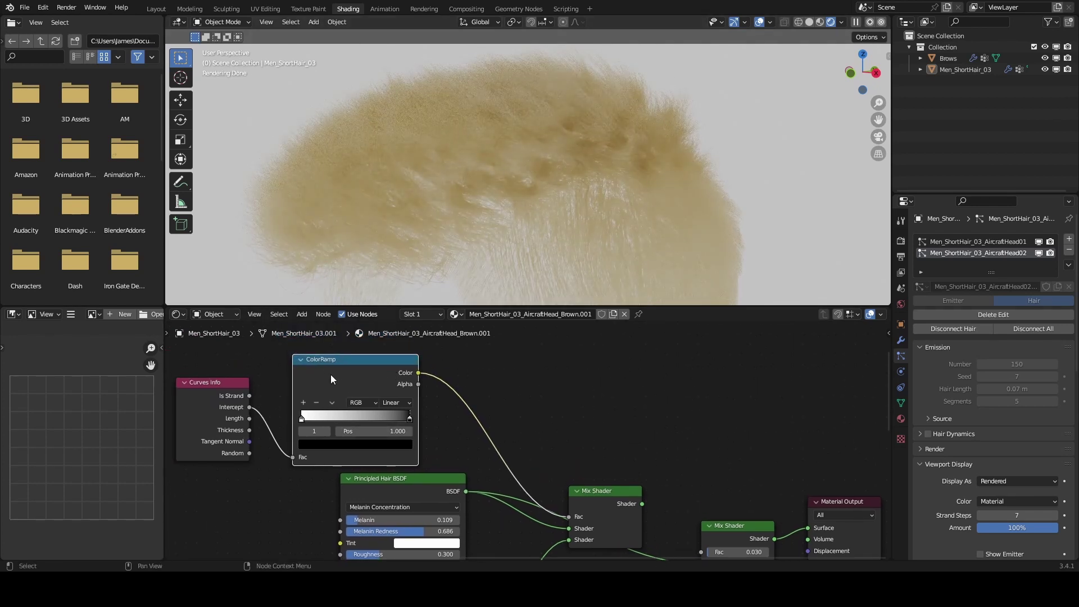
pyautogui.moveTo(497, 397); pyautogui.dragTo(456, 370, button='middle')
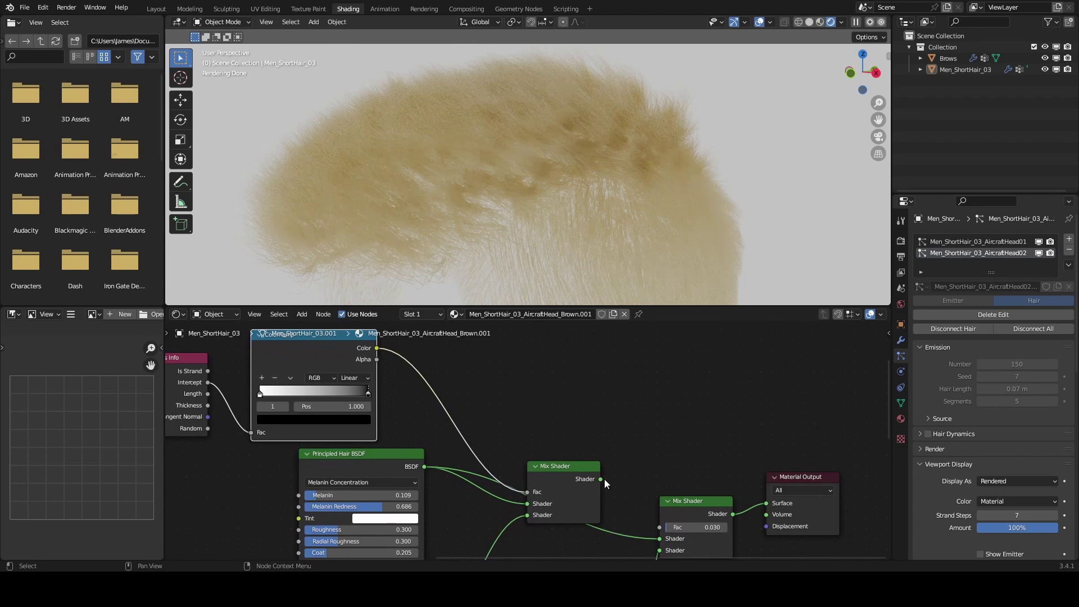
pyautogui.moveTo(605, 479); pyautogui.dragTo(577, 447, button='middle')
pyautogui.moveTo(548, 454); pyautogui.dragTo(612, 509)
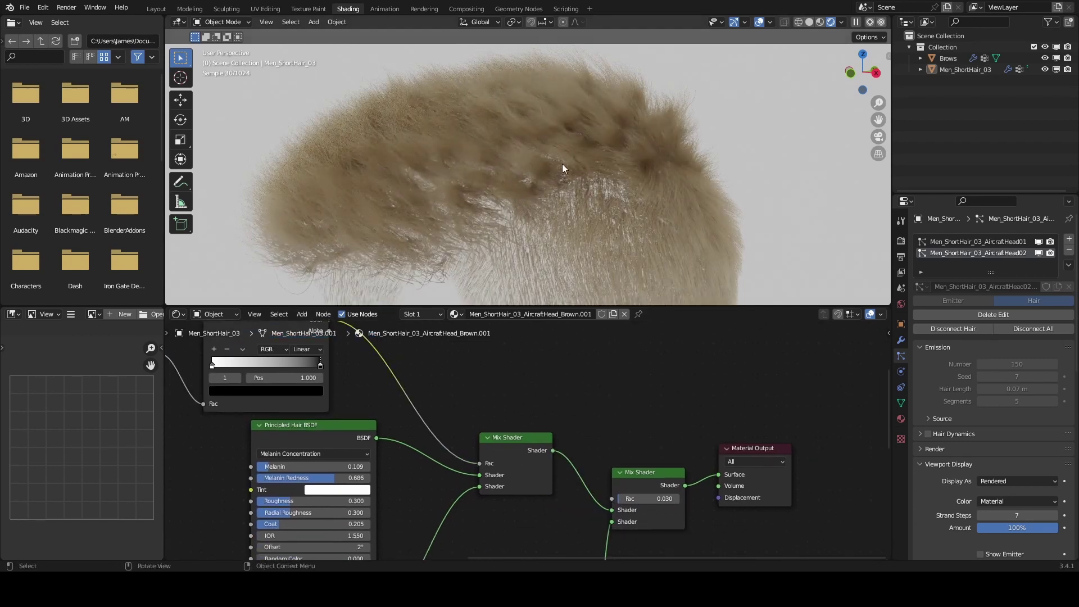
# Step: Mute the ColorRamp node to compare the hair's colour blend, and unmute it
pyautogui.moveTo(346, 347); pyautogui.dragTo(464, 413, button='middle')
pyautogui.click(371, 388)
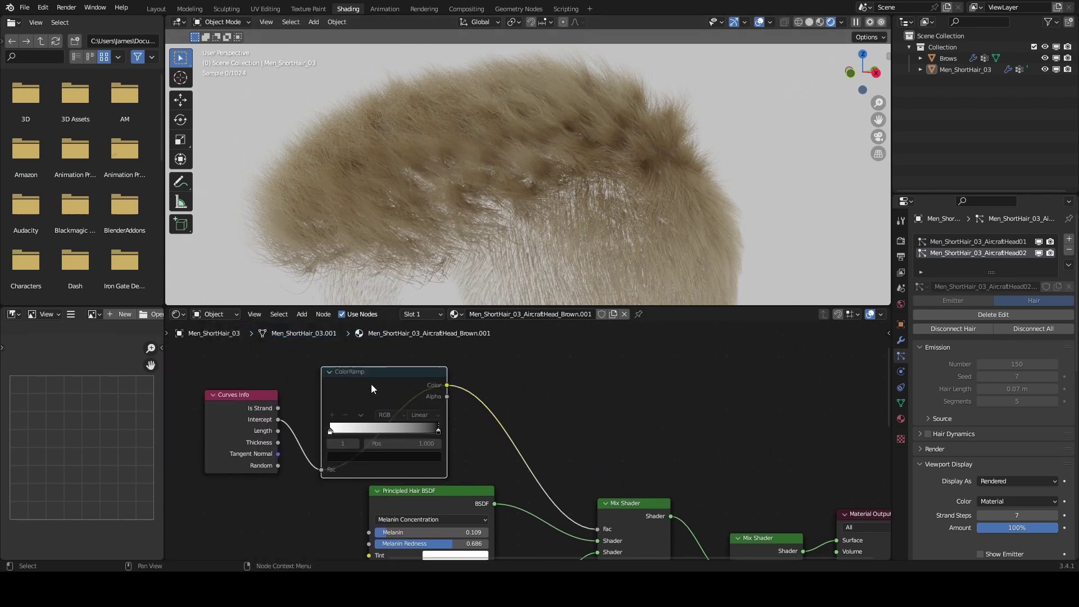
pyautogui.press('m')
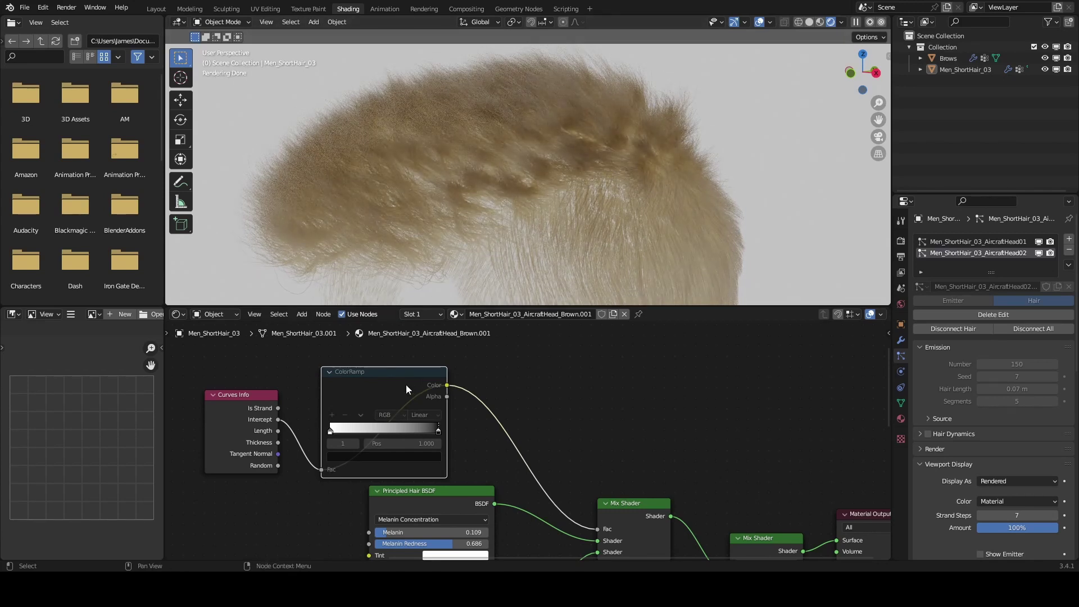
pyautogui.press('m')
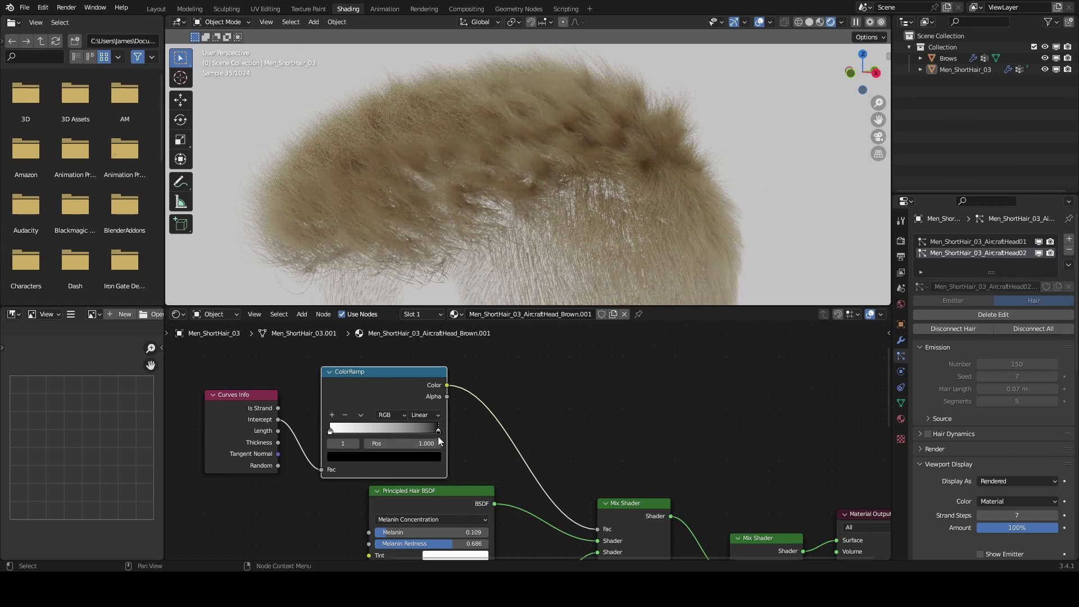
# Step: Test the ColorRamp blend by moving the black stop to 0.173 and back to 1.000, and the white stop to 0.505
pyautogui.moveTo(438, 432); pyautogui.dragTo(326, 440)
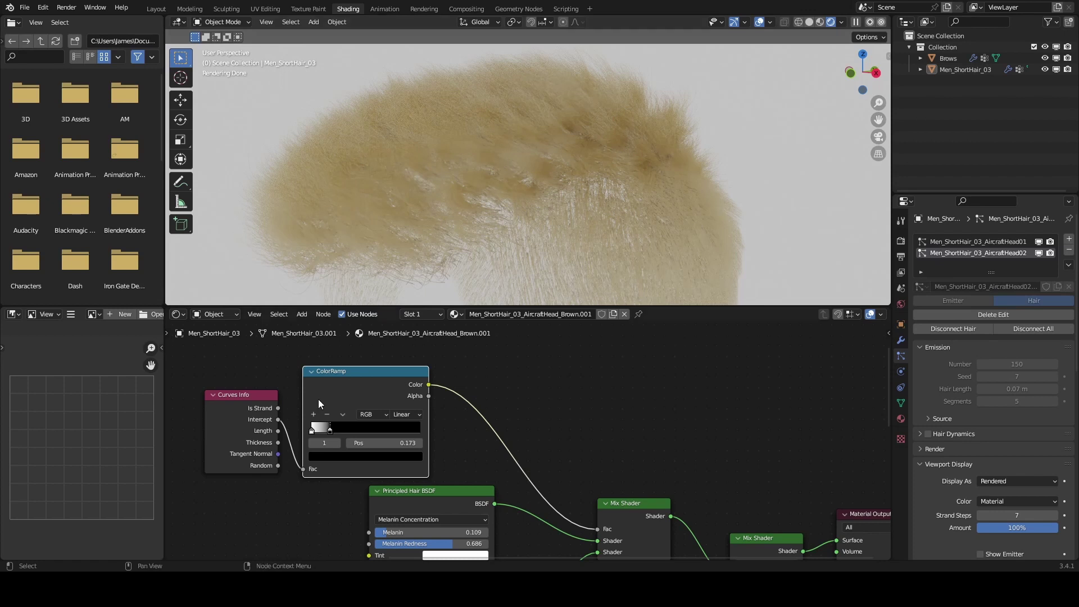
pyautogui.moveTo(332, 431); pyautogui.dragTo(420, 430)
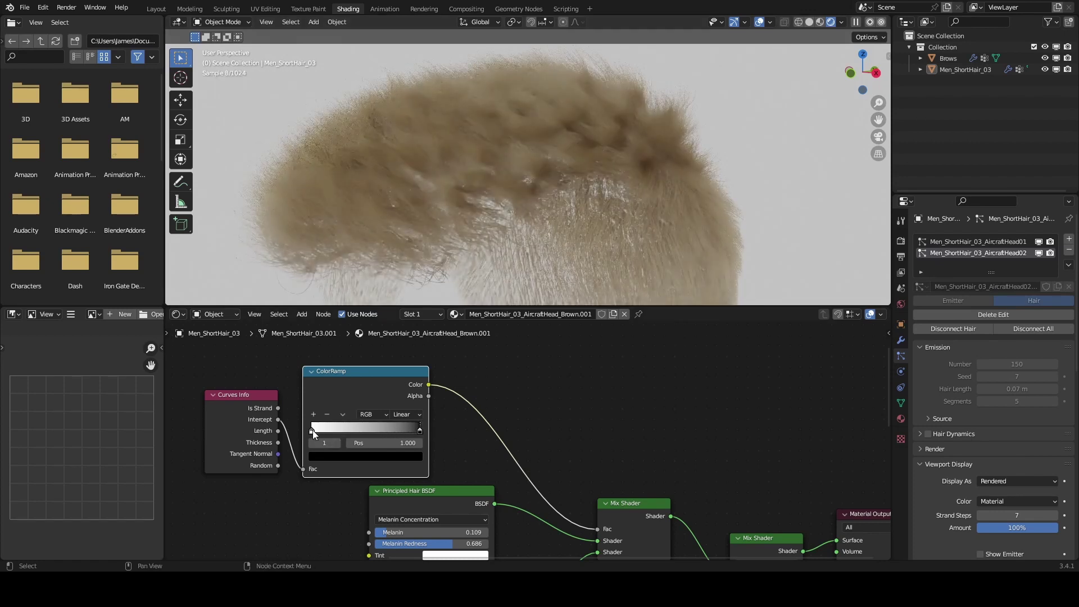
pyautogui.moveTo(311, 430); pyautogui.dragTo(366, 434)
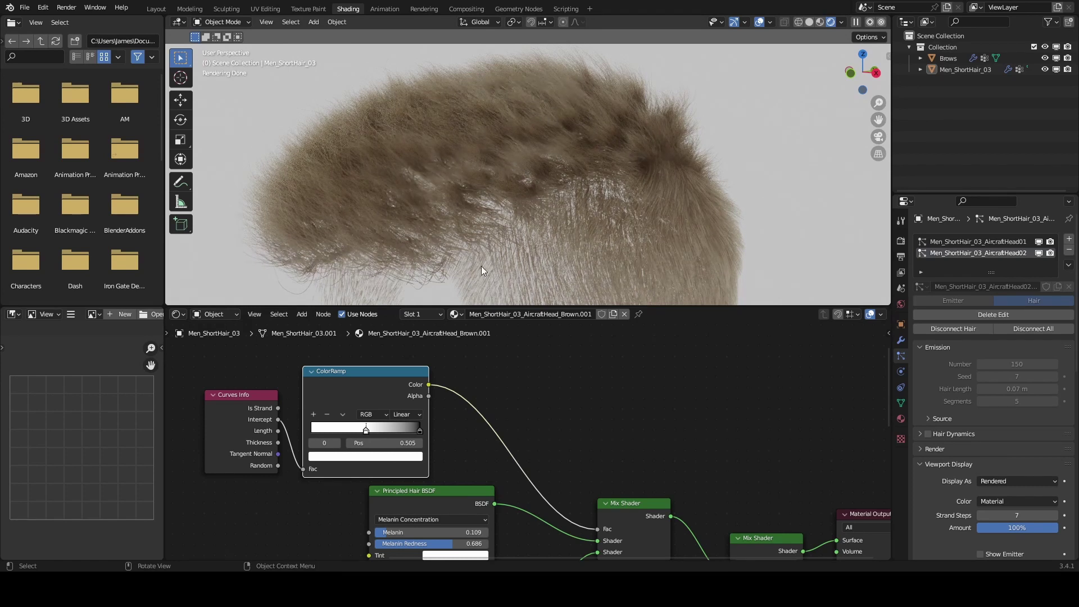
# Step: Narrow the ColorRamp gradient by placing the white stop at 0.205 and the black stop at 0.682
pyautogui.moveTo(563, 421); pyautogui.dragTo(554, 438, button='middle')
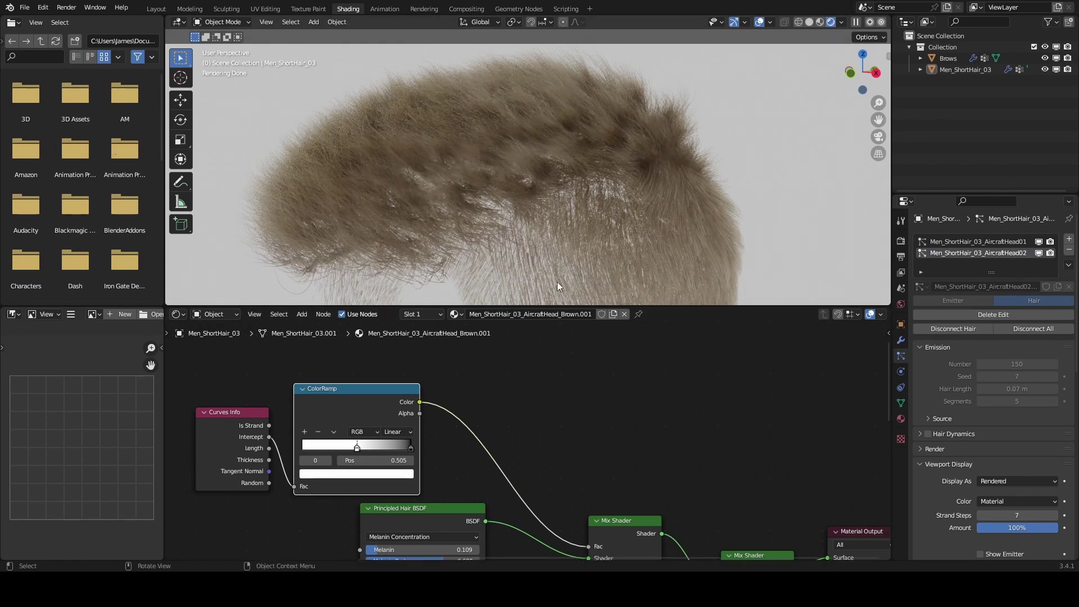
pyautogui.moveTo(354, 454); pyautogui.dragTo(324, 449)
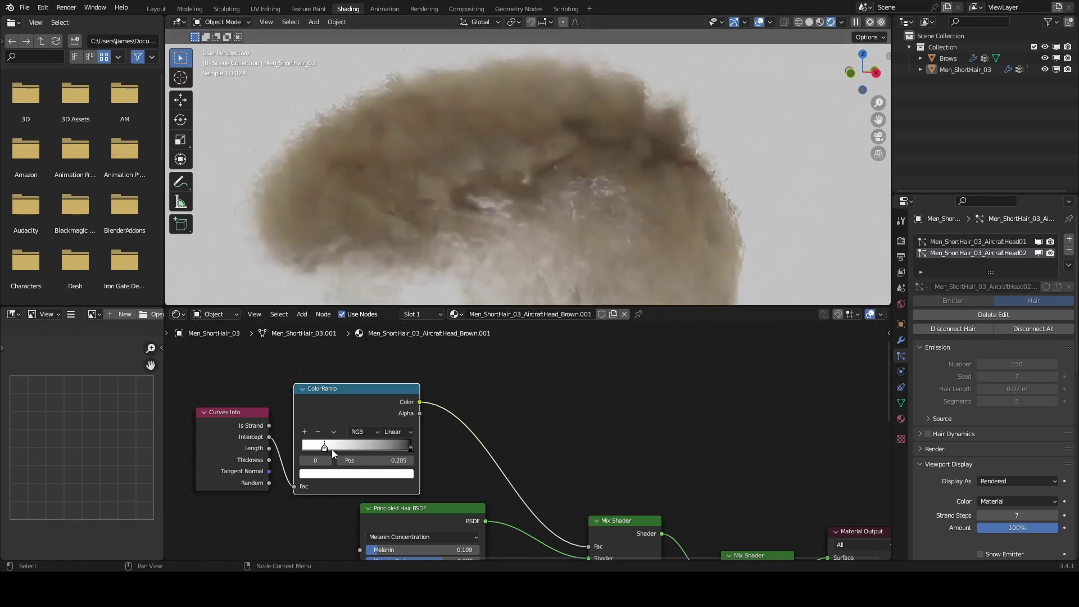
pyautogui.moveTo(409, 448); pyautogui.dragTo(372, 449)
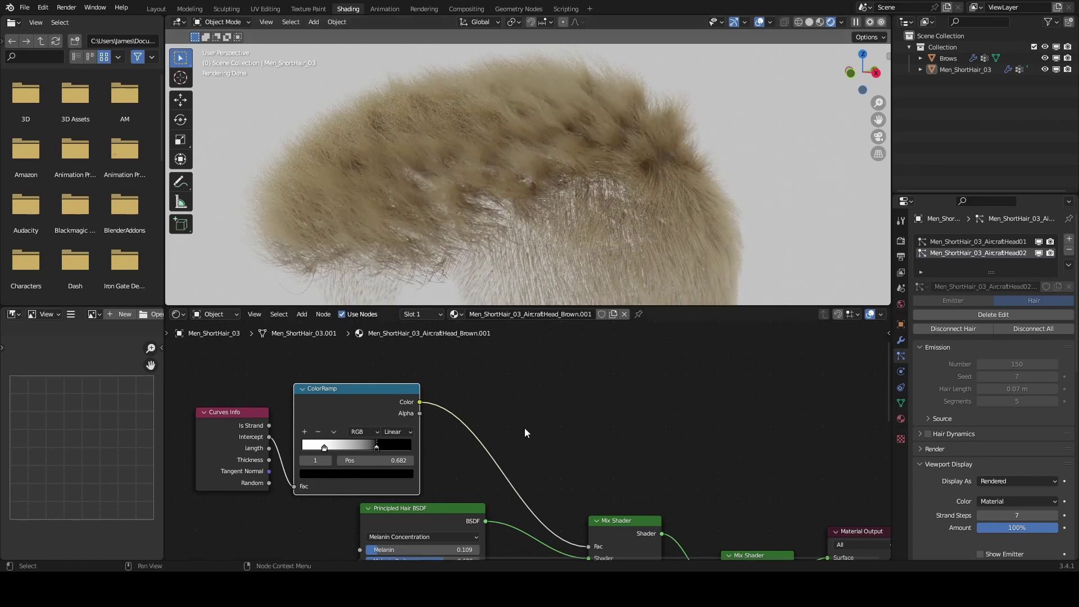
# Step: Reset the ColorRamp to its full range, with the white stop at 0.000 and the black stop at the far end
pyautogui.moveTo(525, 432); pyautogui.dragTo(458, 316, button='middle')
pyautogui.moveTo(691, 503); pyautogui.dragTo(616, 392, button='middle')
pyautogui.moveTo(650, 443); pyautogui.dragTo(682, 560, button='middle')
pyautogui.moveTo(611, 377); pyautogui.dragTo(662, 449, button='middle')
pyautogui.moveTo(565, 378); pyautogui.dragTo(637, 368, button='middle')
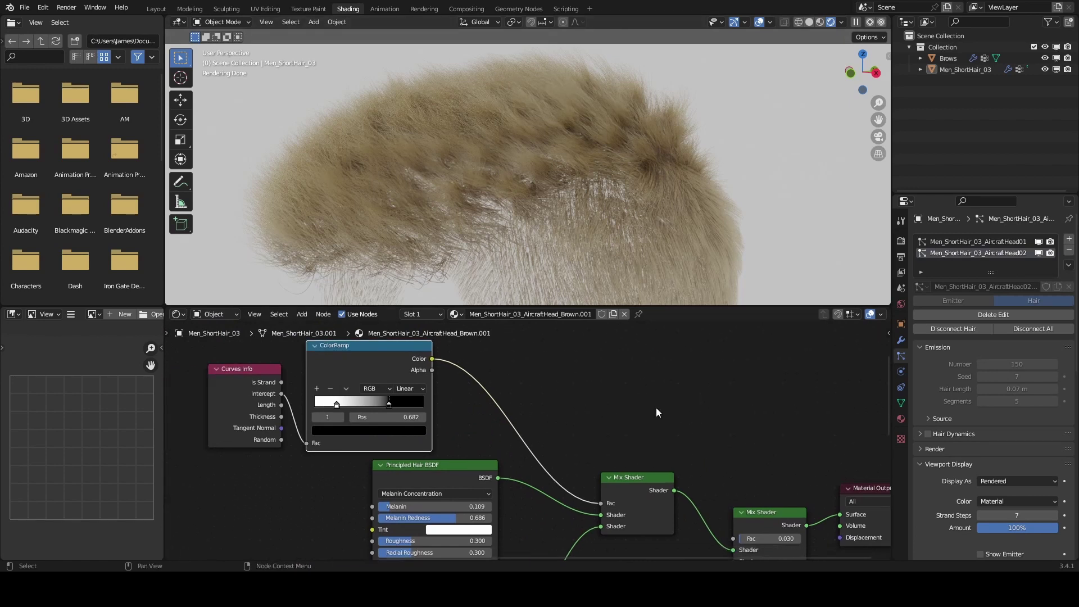
pyautogui.moveTo(389, 403); pyautogui.dragTo(425, 403)
pyautogui.moveTo(336, 405); pyautogui.dragTo(313, 405)
pyautogui.moveTo(505, 413); pyautogui.dragTo(506, 461, button='middle')
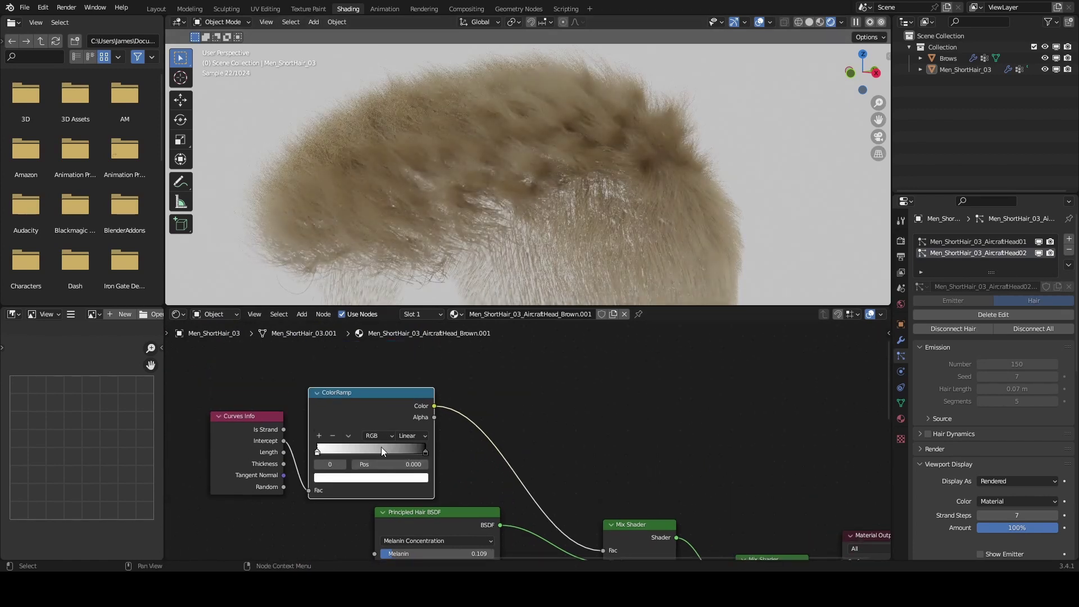
pyautogui.moveTo(537, 401); pyautogui.dragTo(447, 389, button='middle')
pyautogui.moveTo(523, 497); pyautogui.dragTo(531, 520, button='middle')
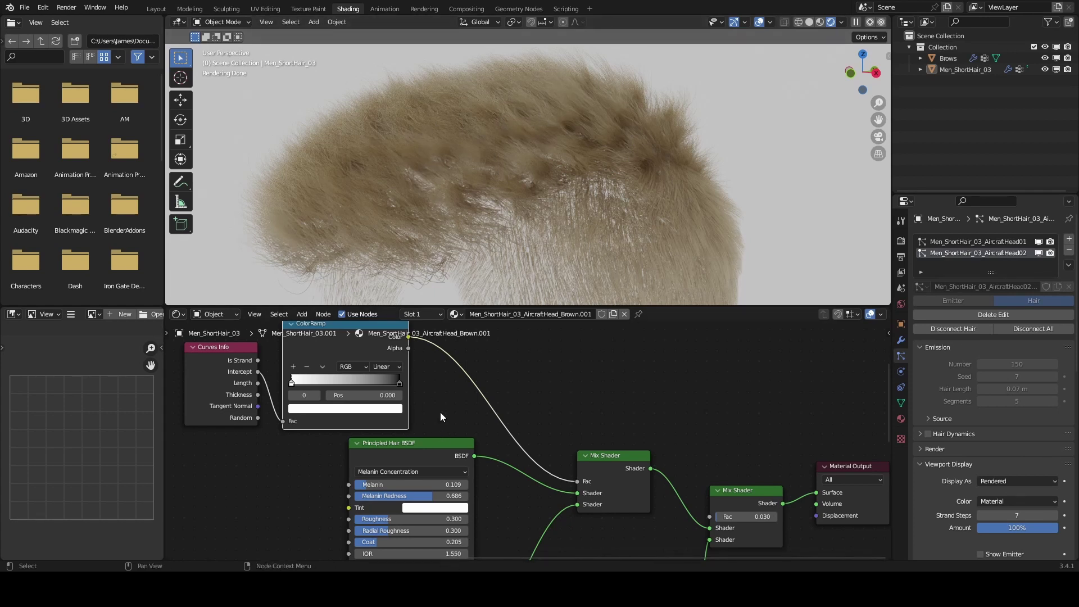
pyautogui.moveTo(428, 414); pyautogui.dragTo(438, 418, button='middle')
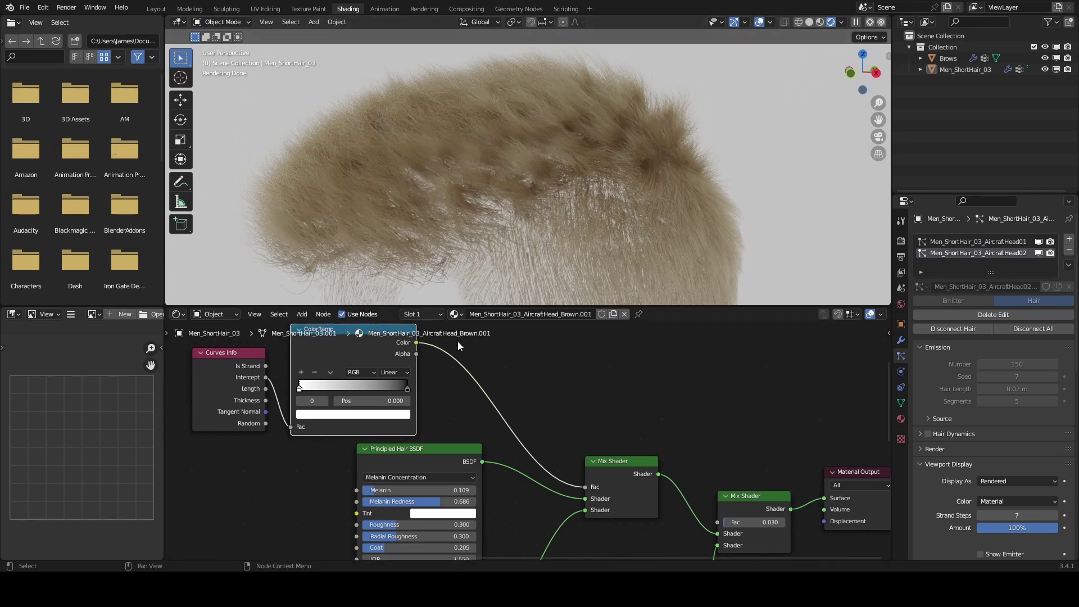